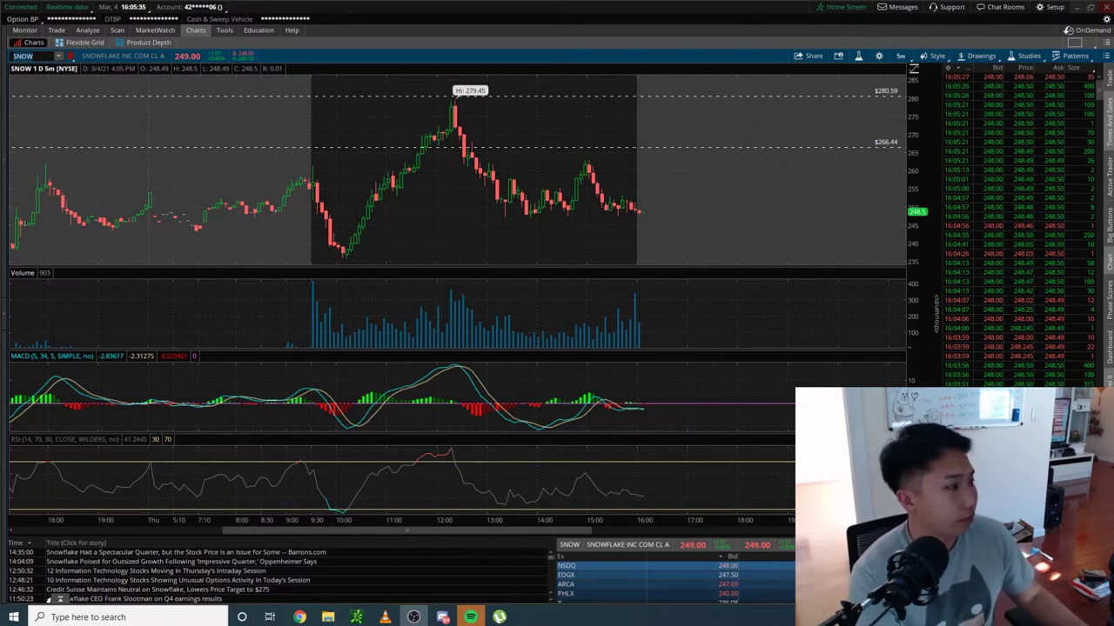
# Bring the thinkorswim platform window to the front from the taskbar
pyautogui.click(739, 87)
# Load SPY on the 5-minute chart and zoom into today's intraday session
pyautogui.write('SPY')
pyautogui.press('Return')
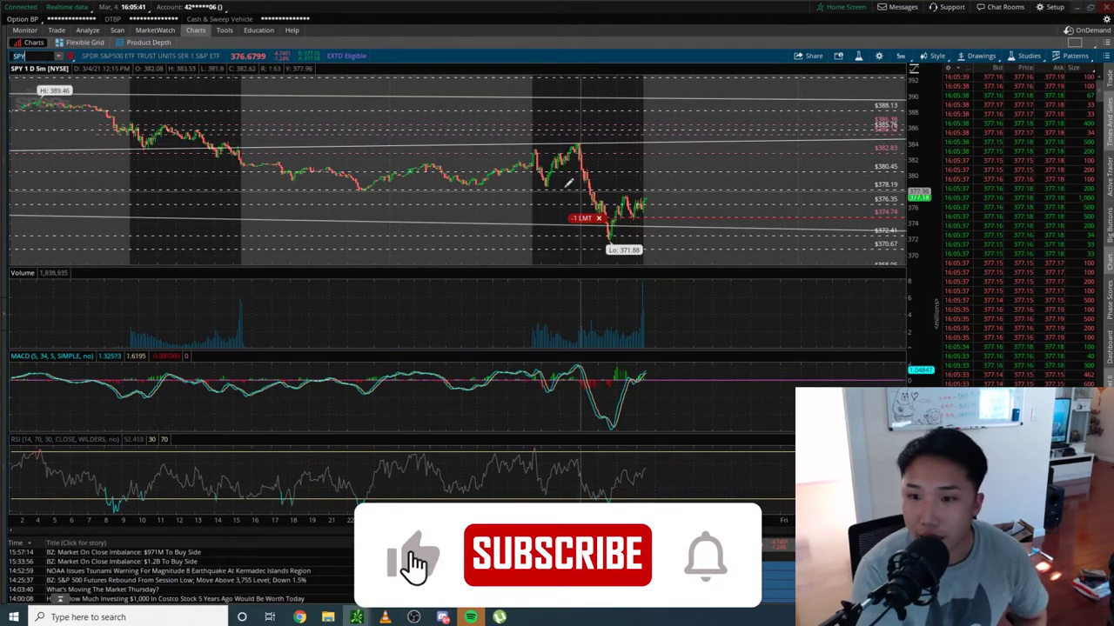
pyautogui.moveTo(528, 182); pyautogui.dragTo(706, 231)
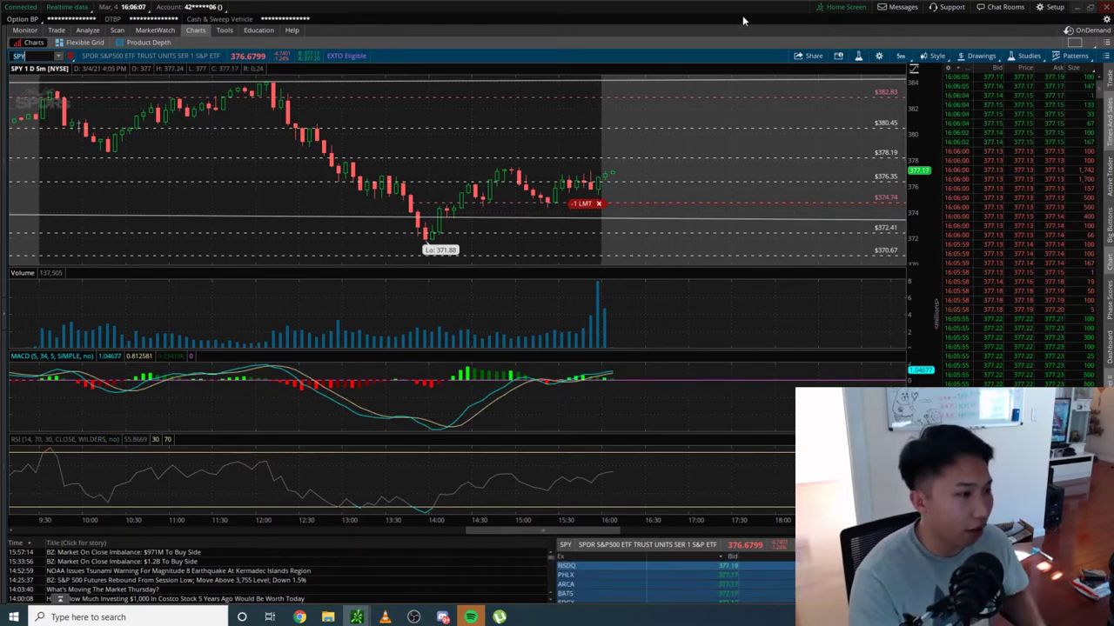
# Switch SPY to 1 Y : 1D daily candles and zoom in on the last few weeks
pyautogui.click(901, 54)
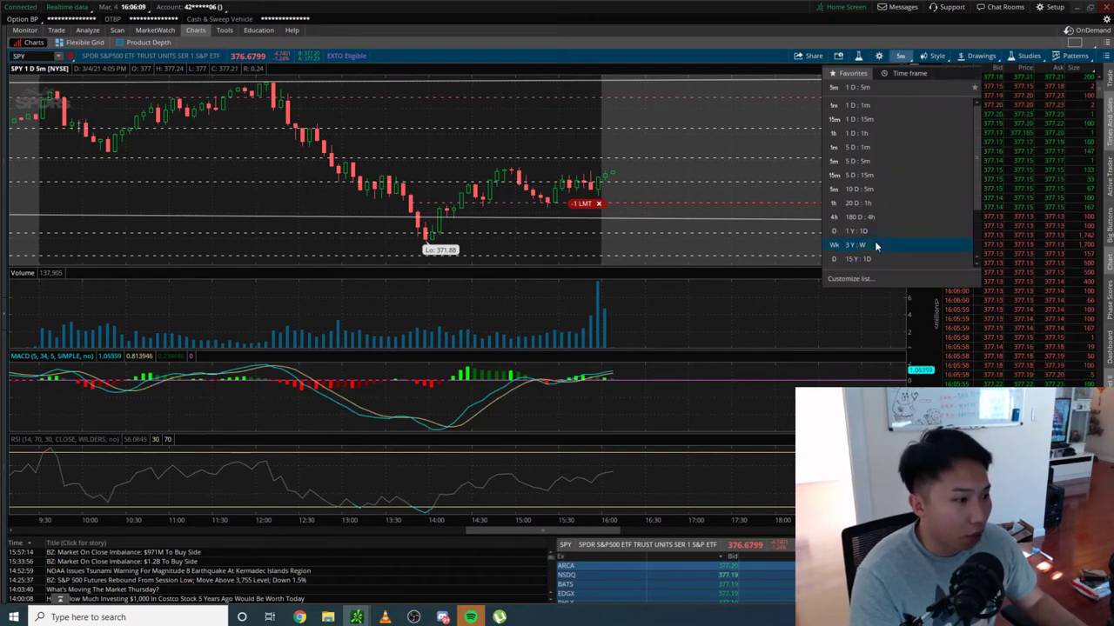
pyautogui.click(870, 231)
pyautogui.moveTo(316, 174); pyautogui.dragTo(522, 181)
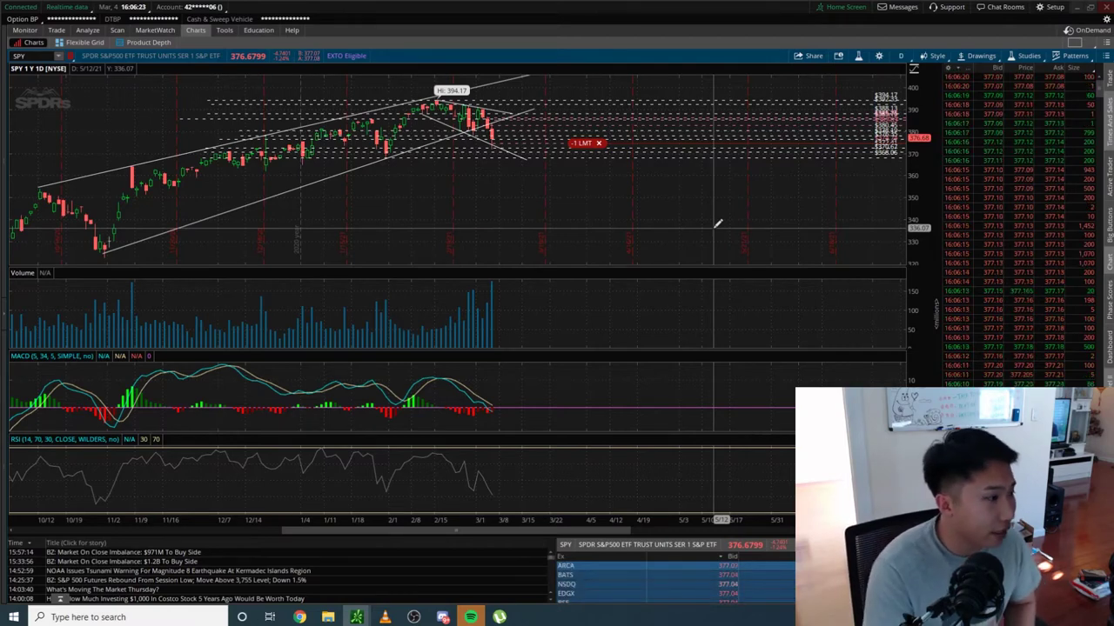
pyautogui.scroll(5, 718, 224)
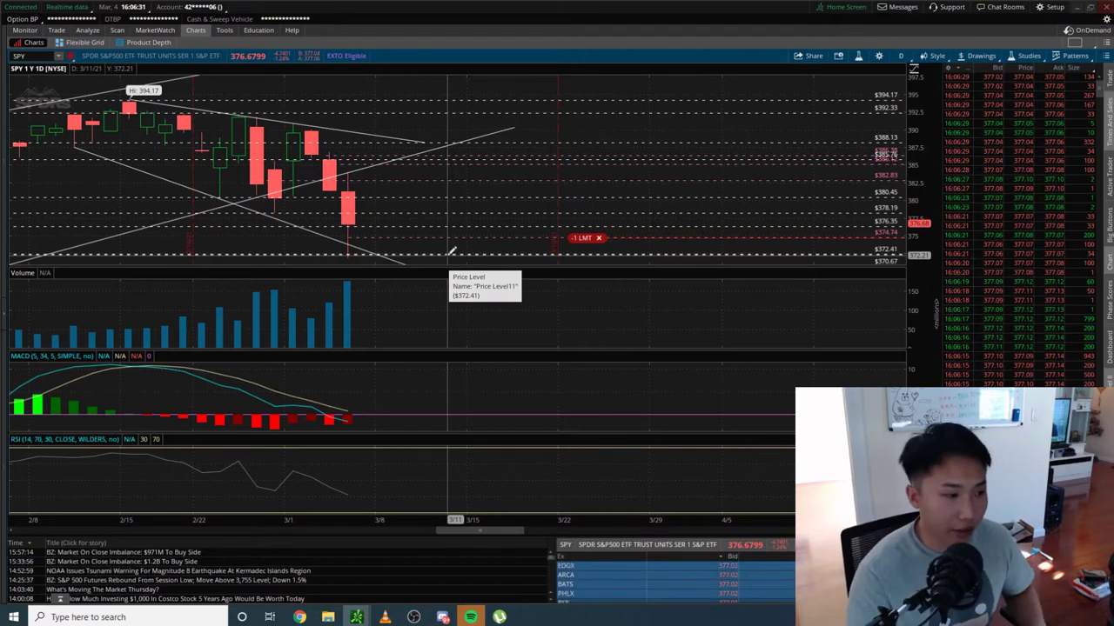
pyautogui.click(28, 31)
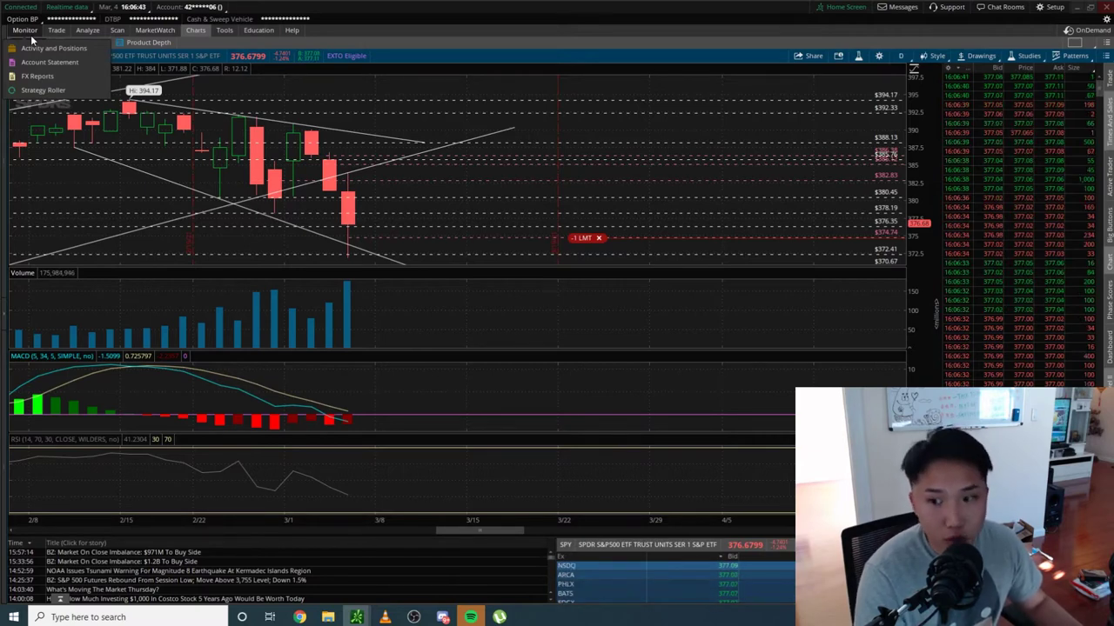
pyautogui.click(39, 47)
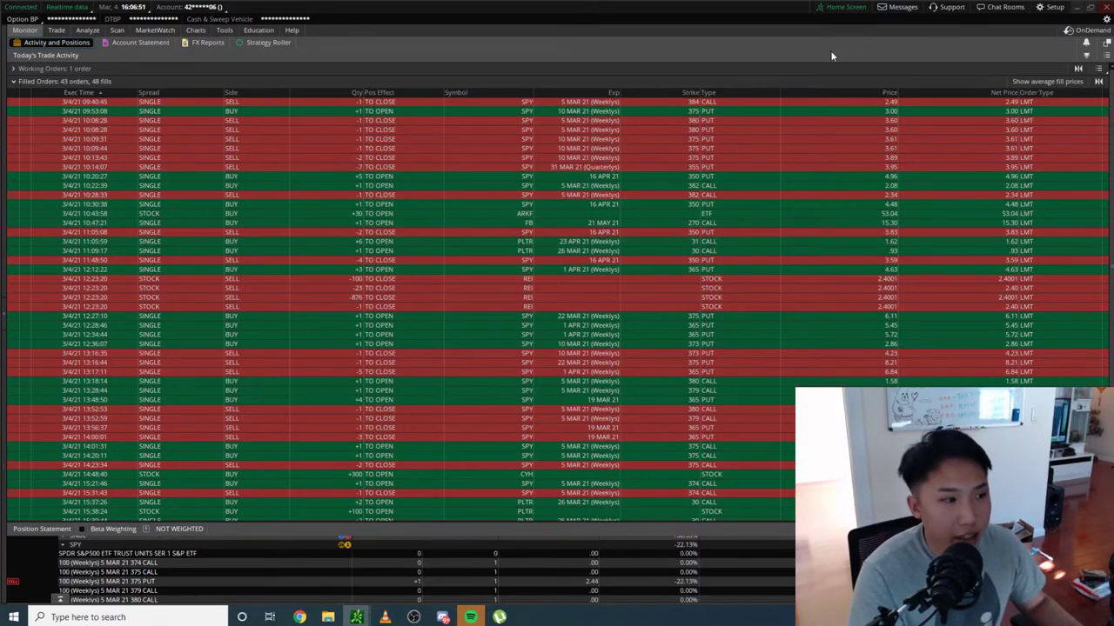
pyautogui.click(195, 30)
# Return the SPY chart to the 1 D : 5m view of today's session
pyautogui.click(900, 56)
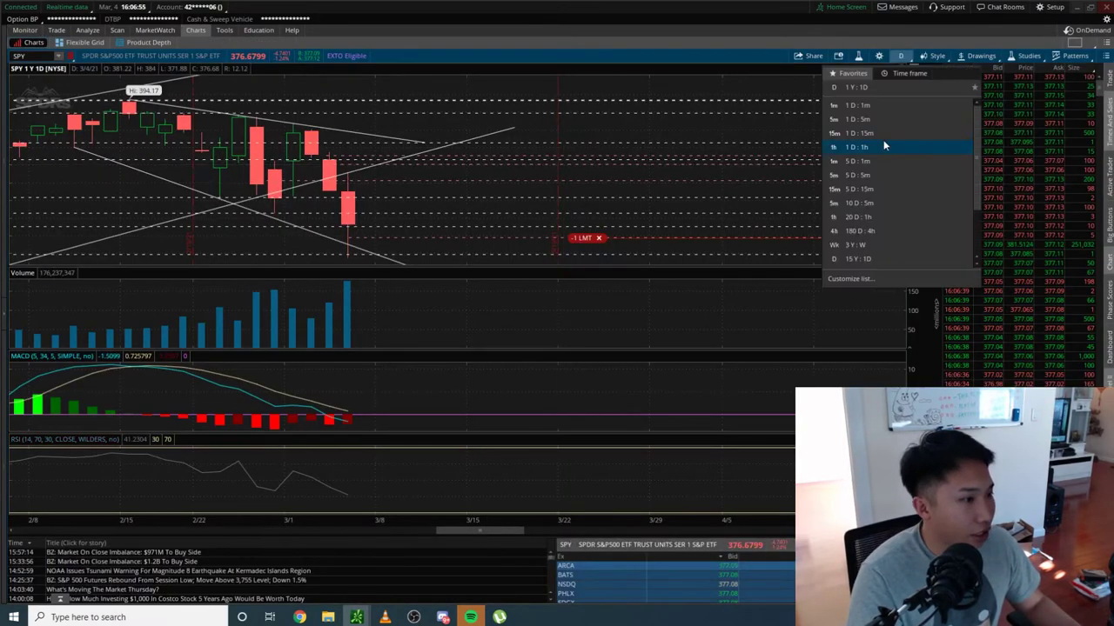
pyautogui.click(885, 121)
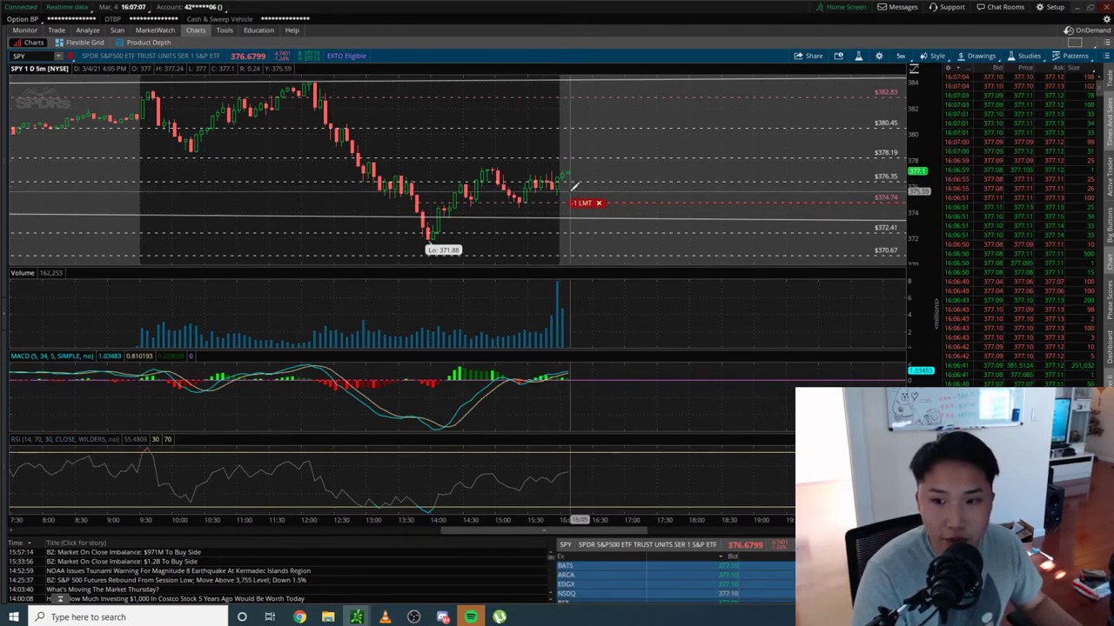
# Show Monitor > Activity and Positions with Filled Orders collapsed, revealing the Position Statement P/L
pyautogui.click(13, 32)
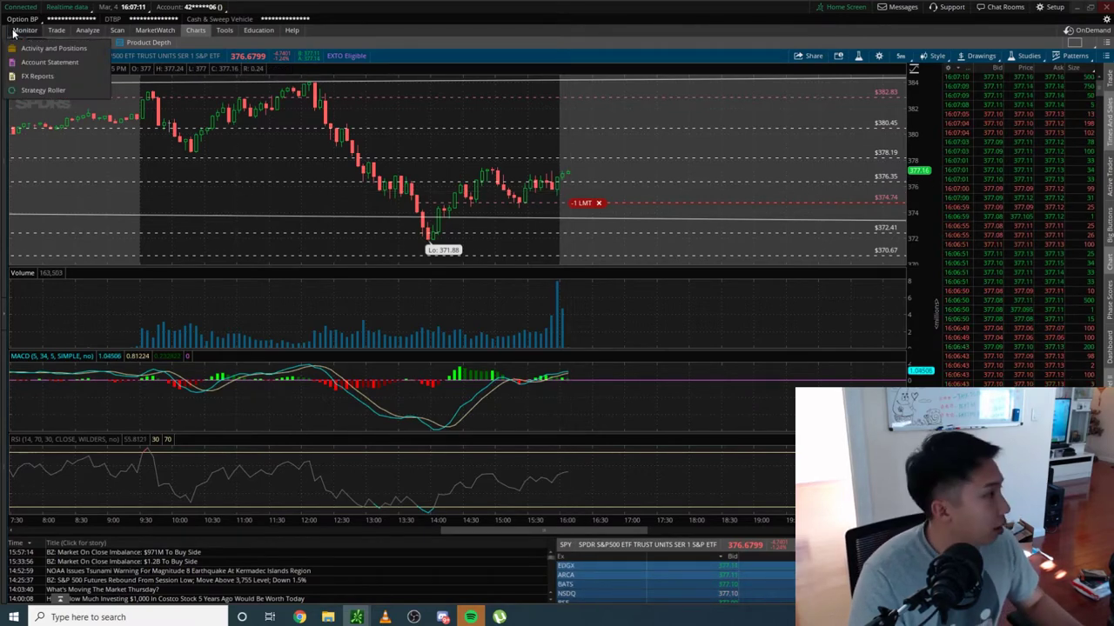
pyautogui.click(54, 48)
pyautogui.scroll(-5, 648, 348)
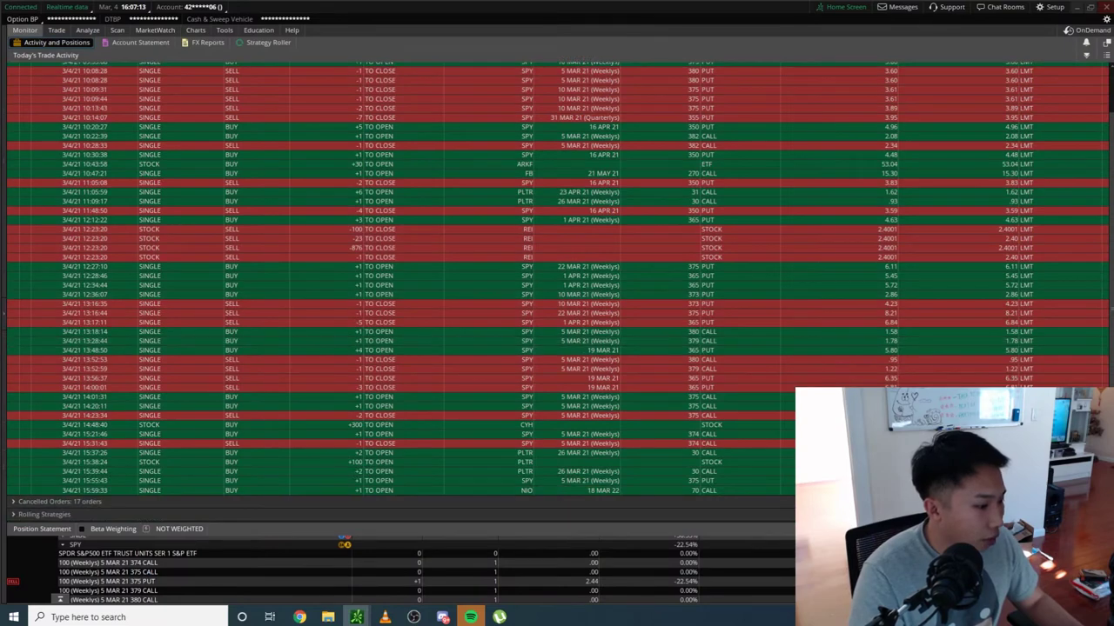
pyautogui.scroll(10, 47, 70)
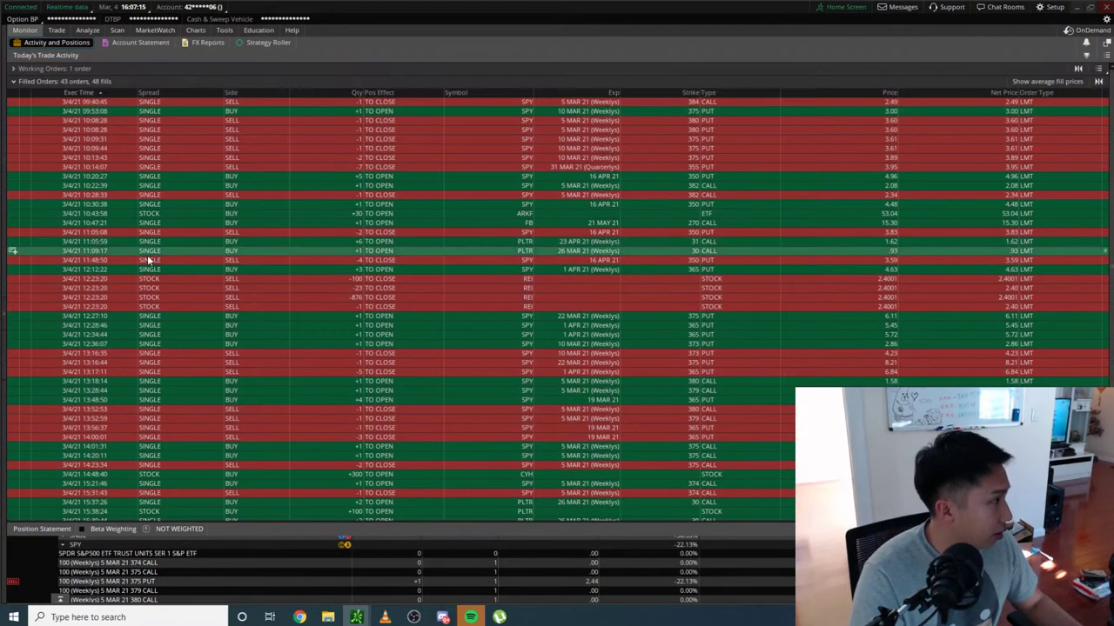
pyautogui.click(45, 81)
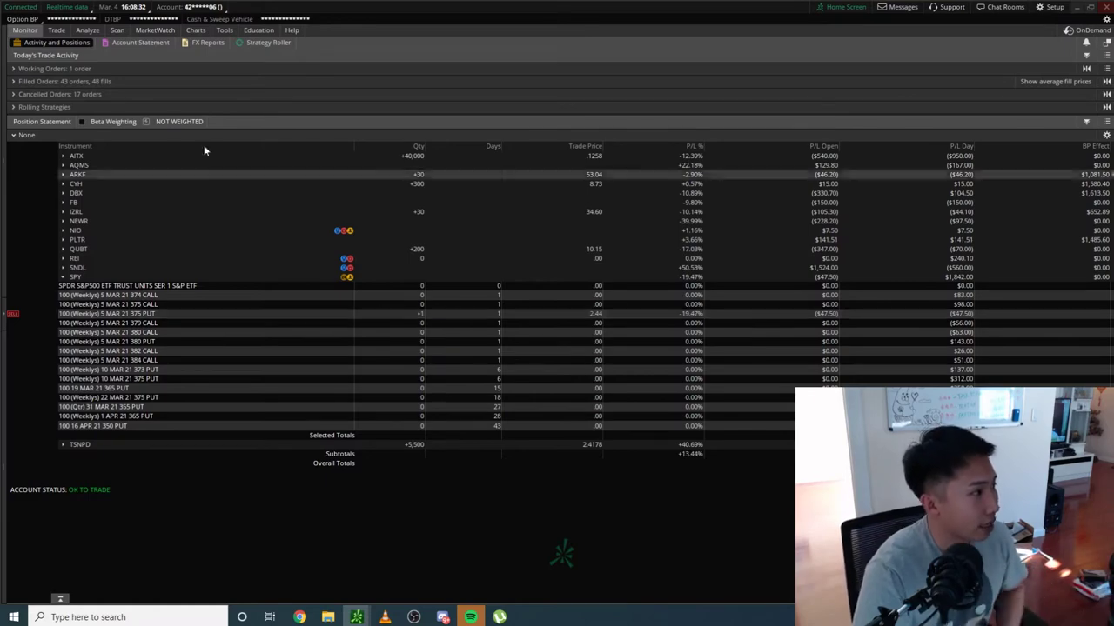
# Return to SPY on 1 Y : 1D, cancel the −1 LMT order, and zoom to recent months
pyautogui.moveTo(198, 32)
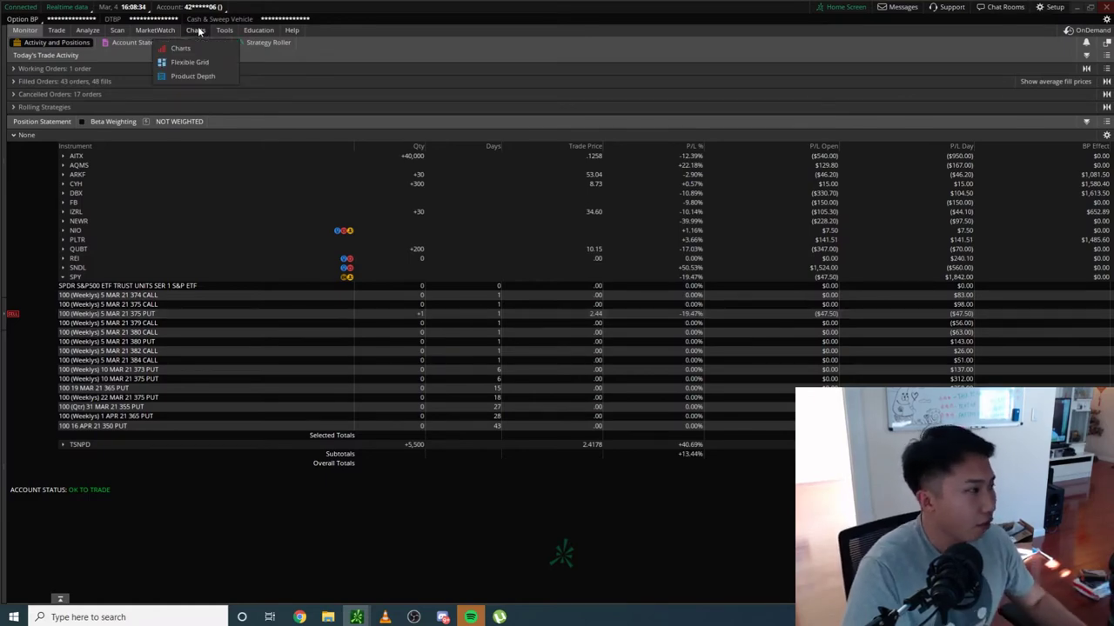
pyautogui.click(198, 30)
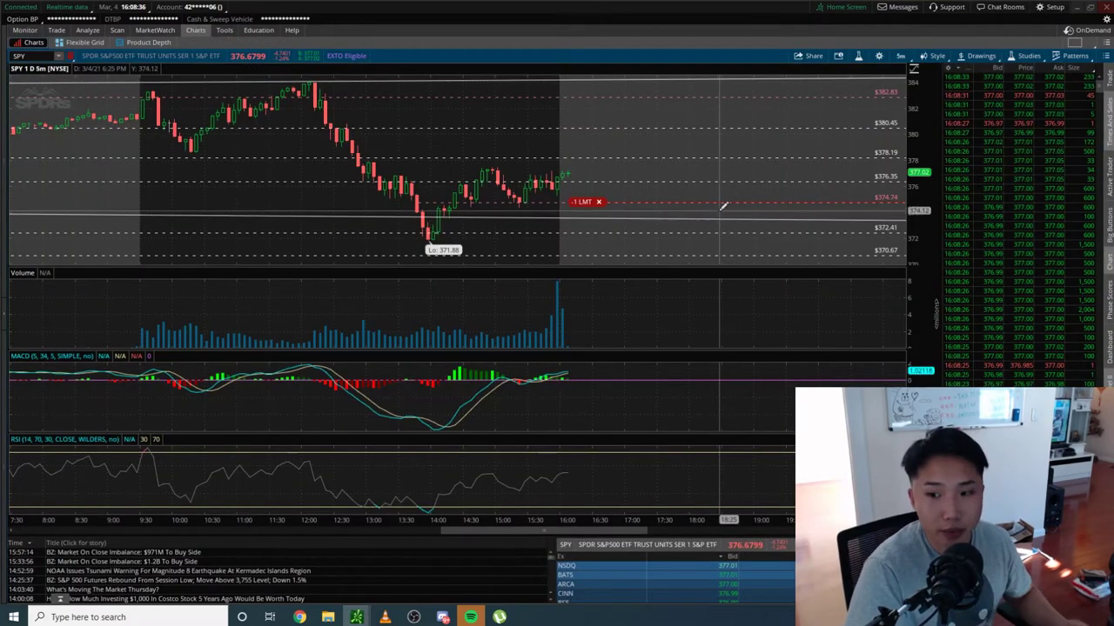
pyautogui.click(904, 58)
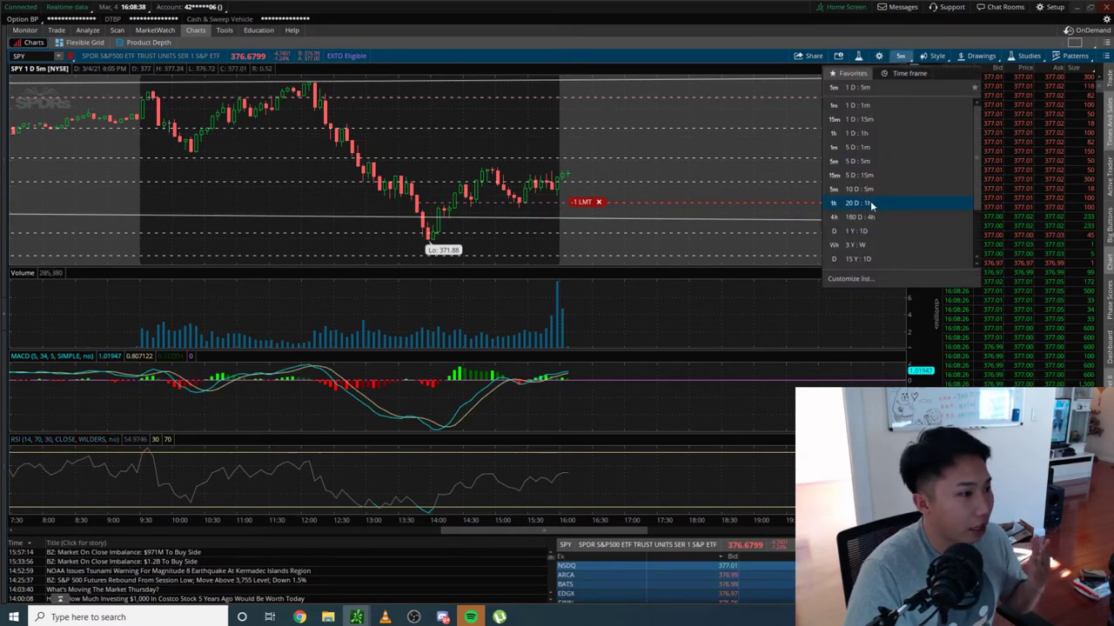
pyautogui.click(874, 233)
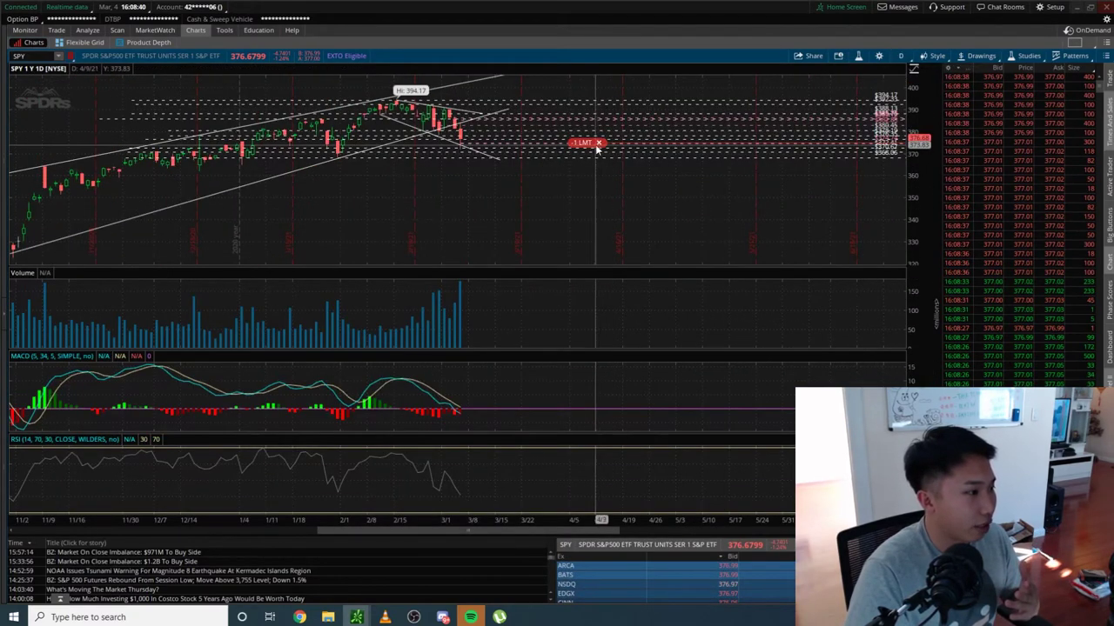
pyautogui.click(599, 142)
pyautogui.moveTo(219, 200); pyautogui.dragTo(621, 228)
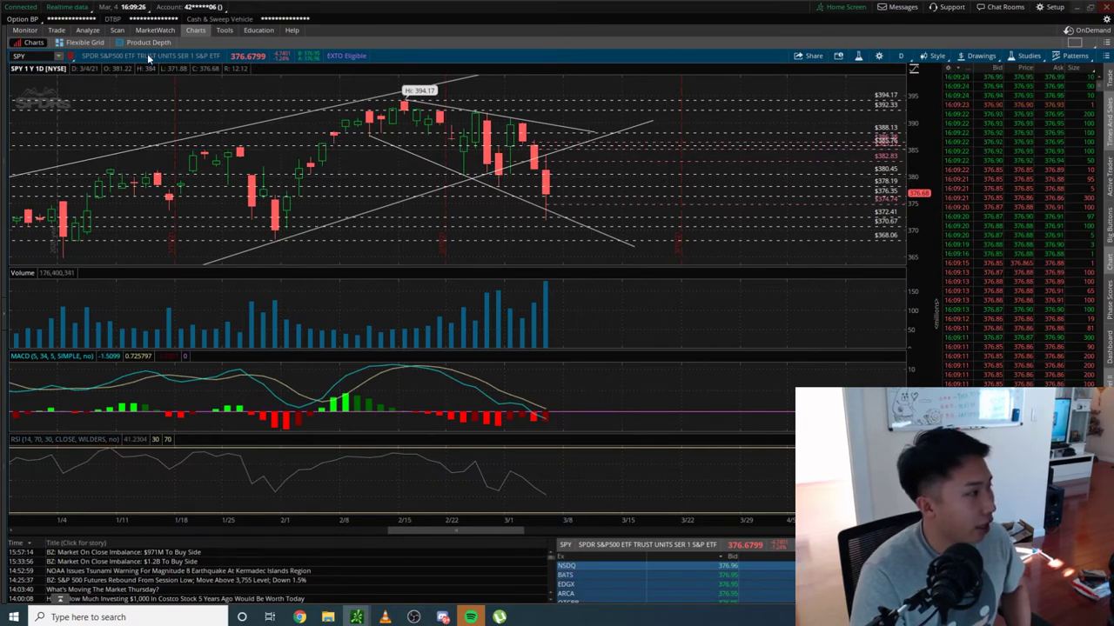
# Review the EEM daily chart, then load SPY back onto the chart
pyautogui.write('M')
pyautogui.press('Return')
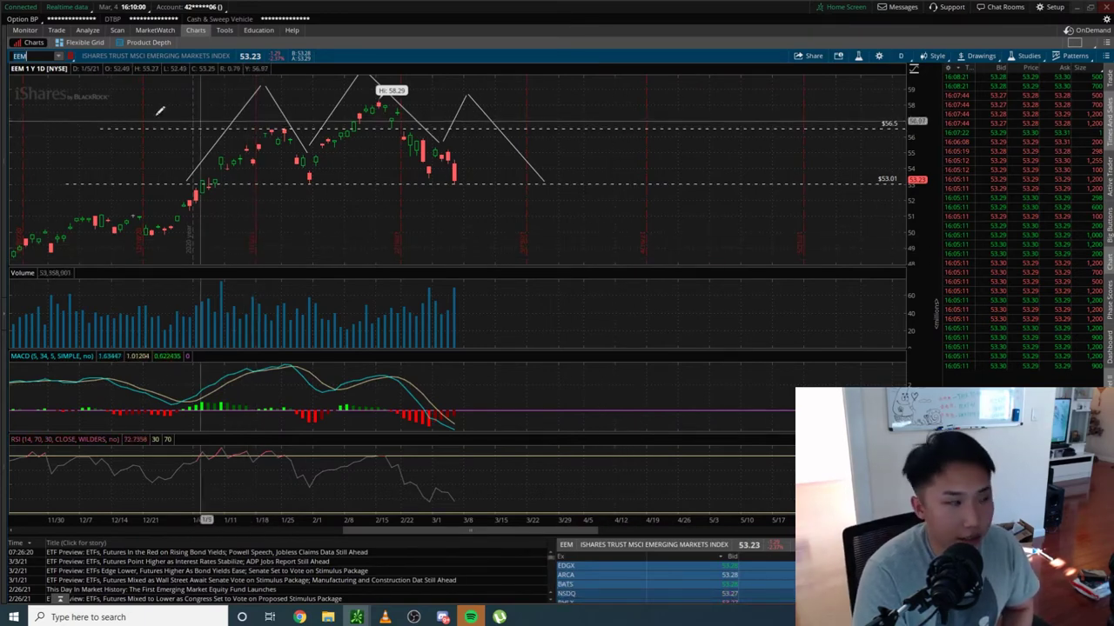
pyautogui.press('Return')
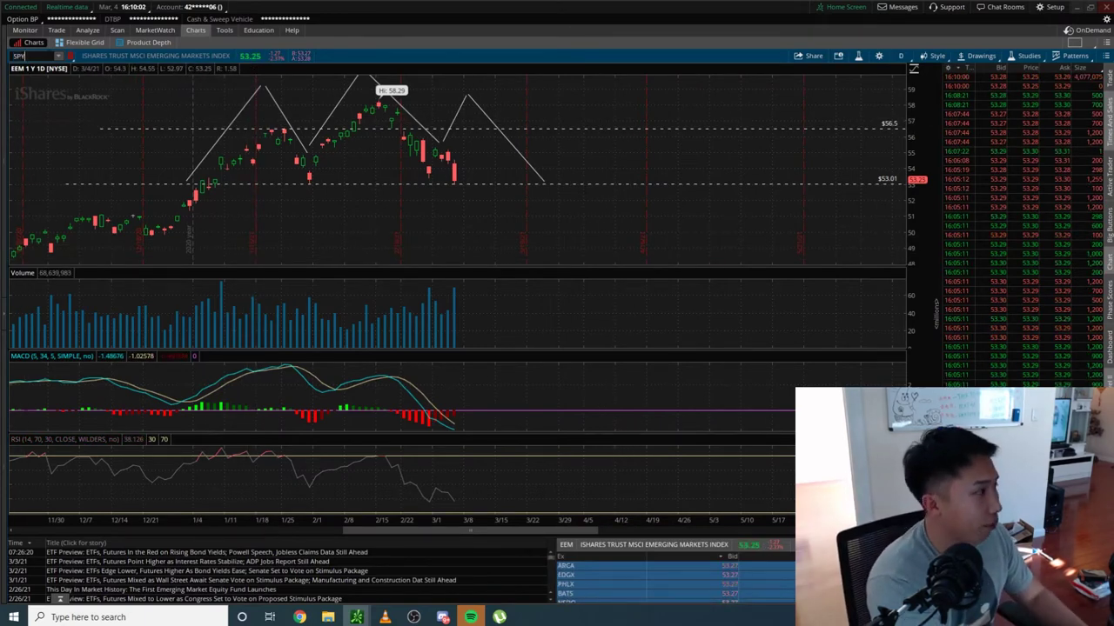
pyautogui.press('Return')
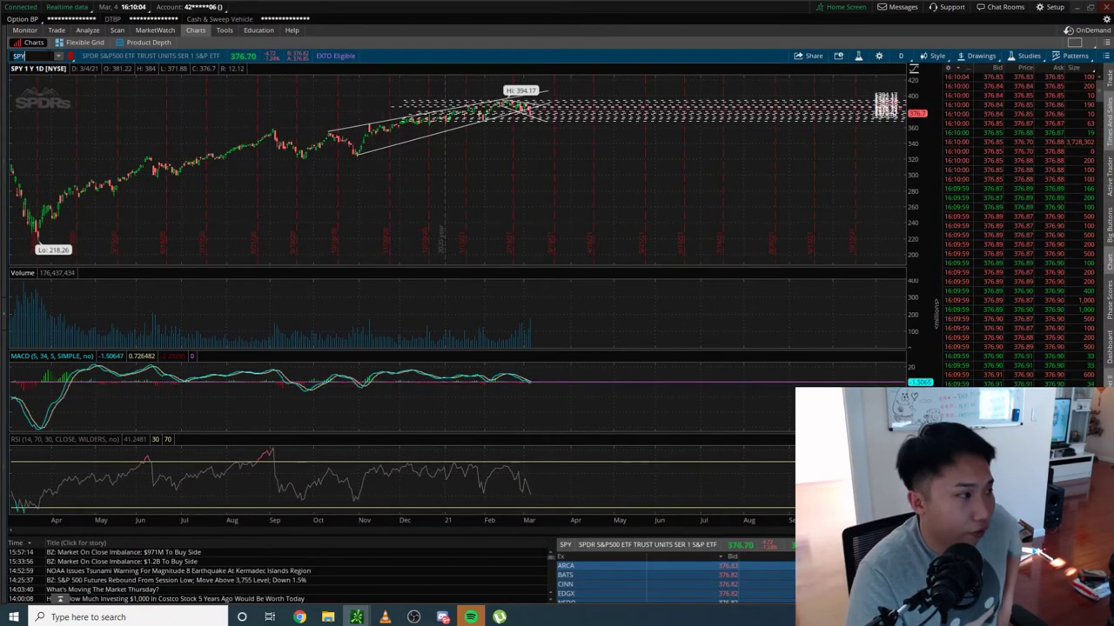
# Zoom the SPY daily chart to mid-November onward and select the lower trendline
pyautogui.moveTo(355, 157); pyautogui.dragTo(531, 156)
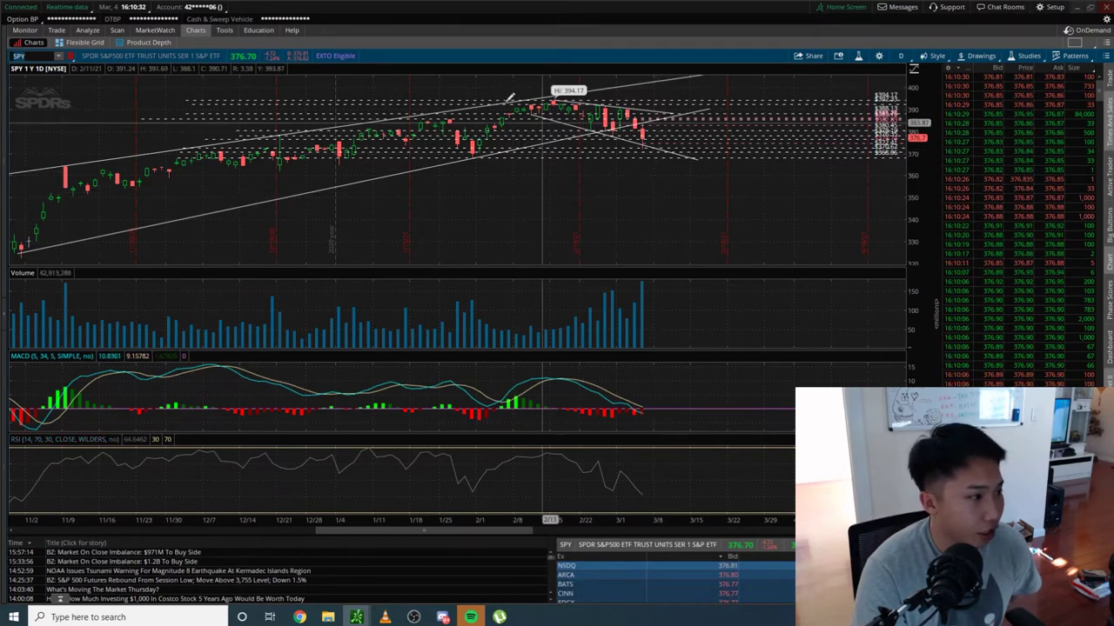
pyautogui.scroll(5, 748, 181)
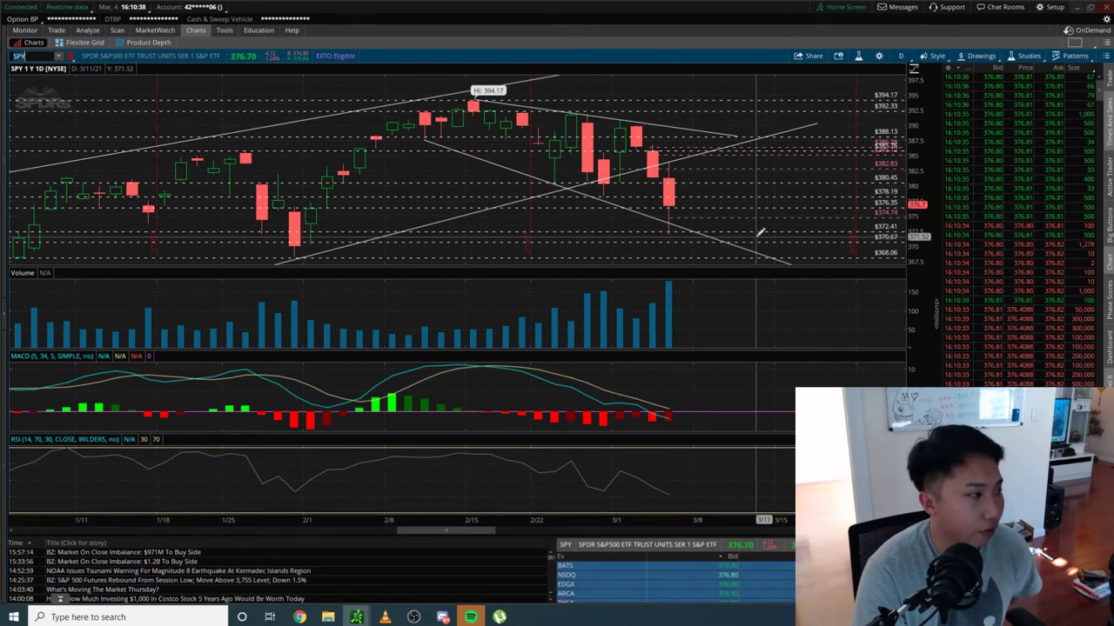
pyautogui.scroll(-6, 693, 100)
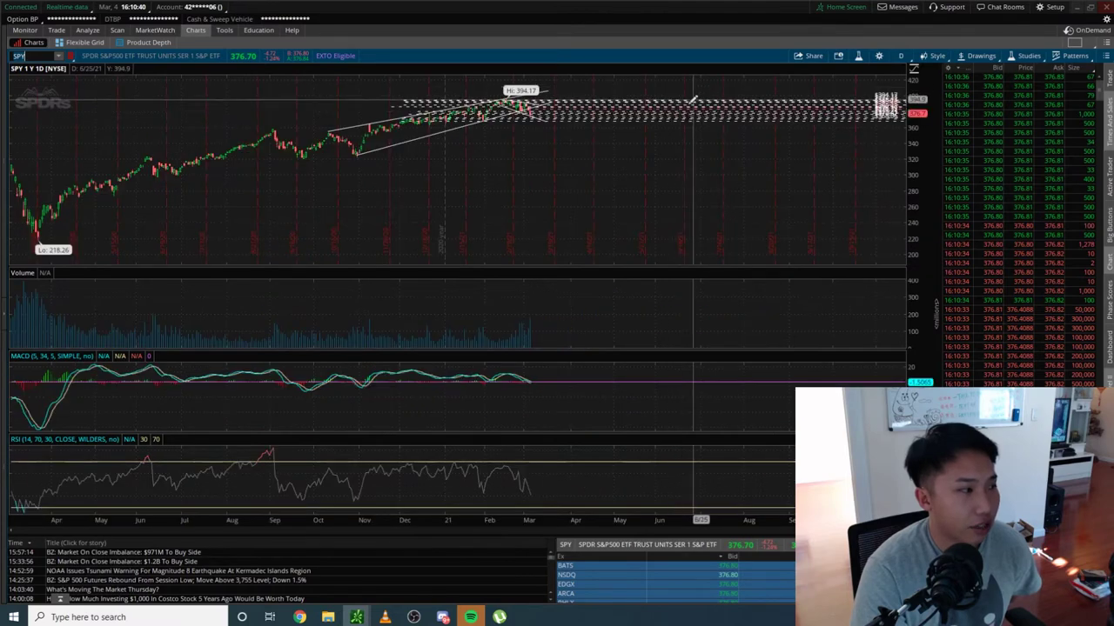
pyautogui.scroll(6, 670, 148)
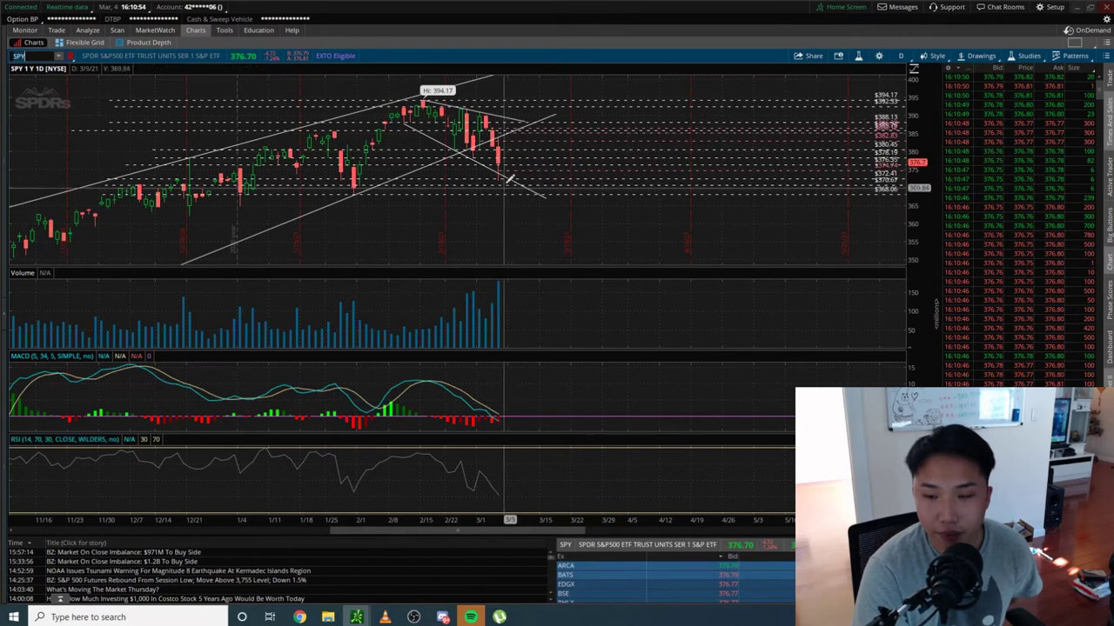
pyautogui.click(477, 145)
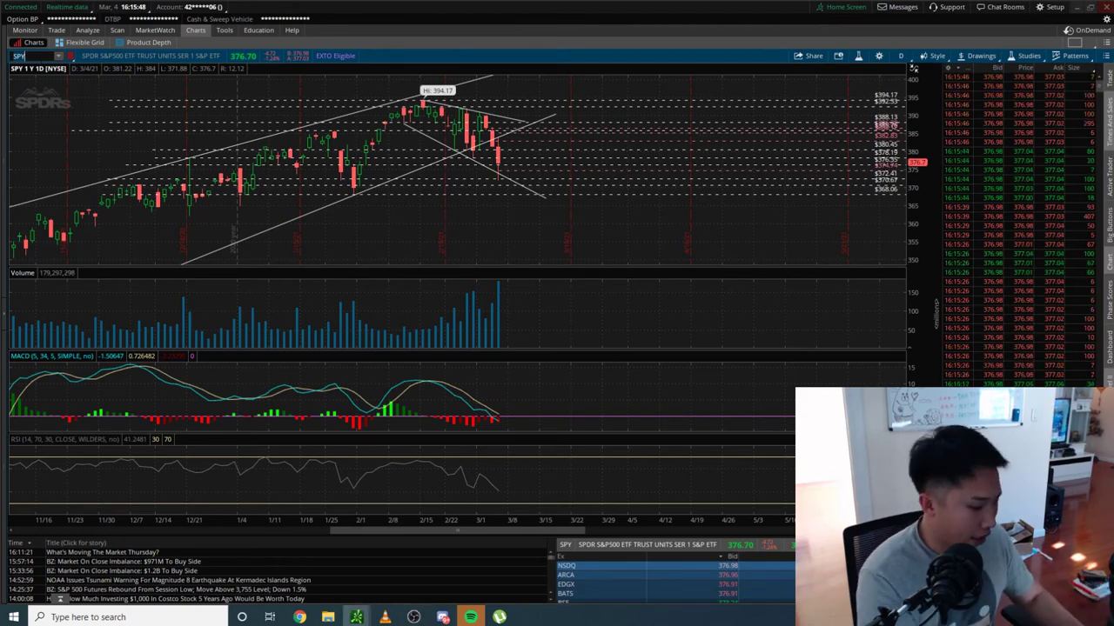
pyautogui.write('PLTR')
# Load PLTR and frame its recent months with trendlines and the shaded support zone
pyautogui.press('Return')
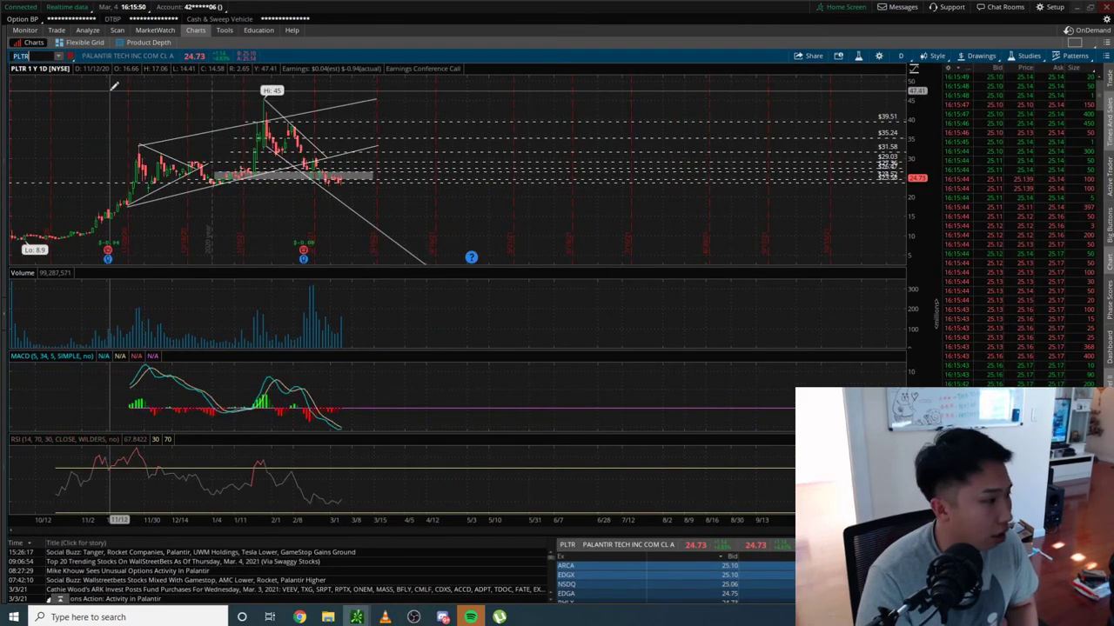
pyautogui.moveTo(112, 82); pyautogui.dragTo(495, 299)
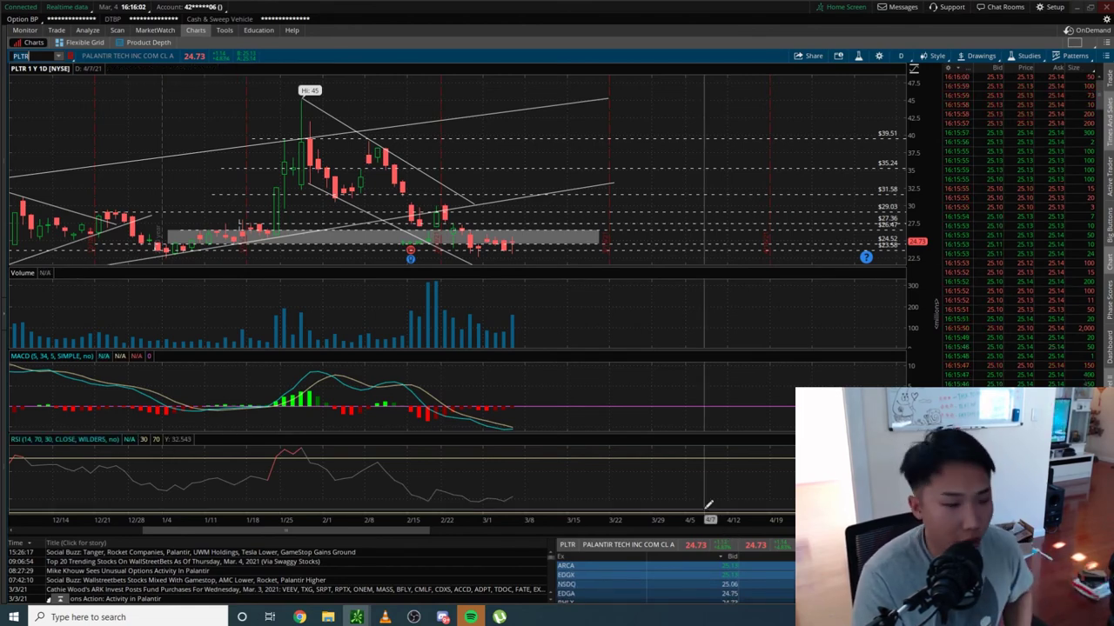
pyautogui.scroll(-5, 641, 117)
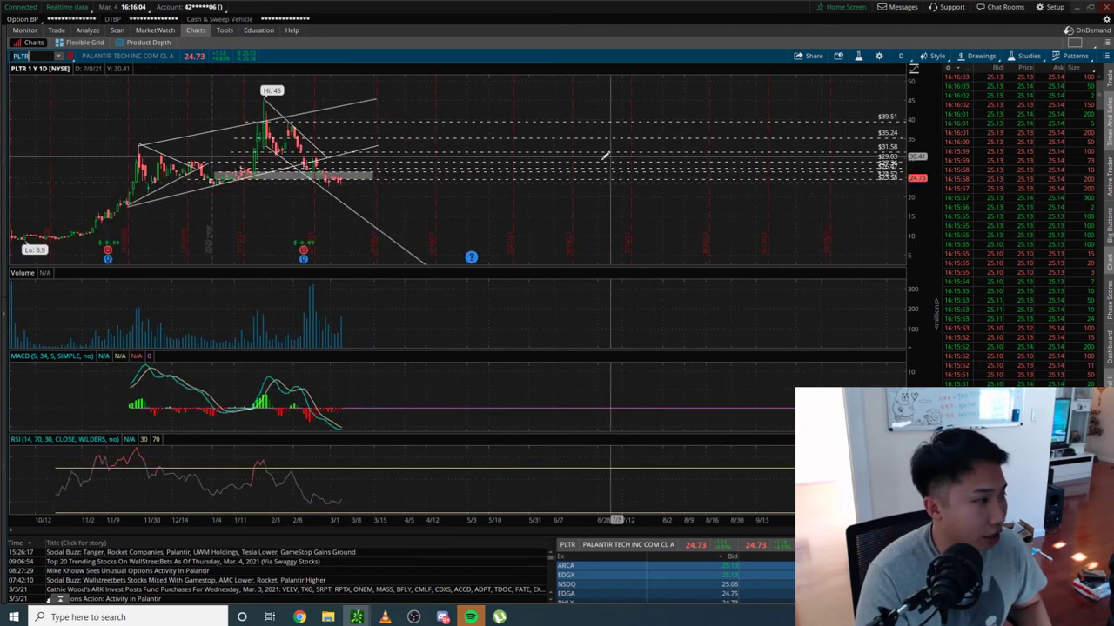
pyautogui.moveTo(181, 174); pyautogui.dragTo(287, 174)
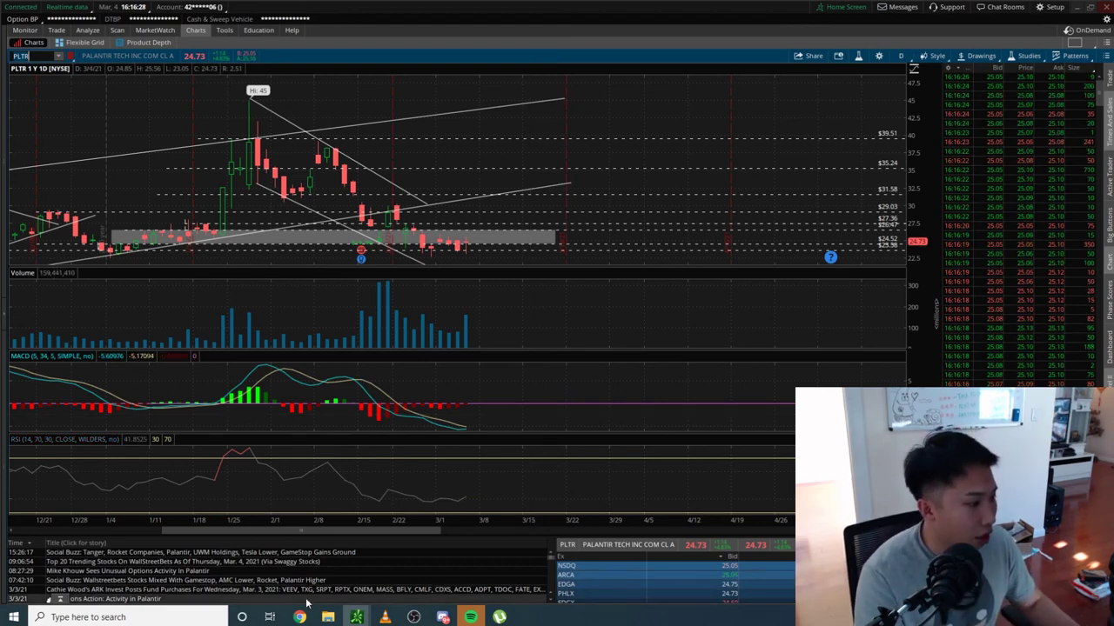
# Glance at the Calls or Puts page in Chrome, then return to thinkorswim
pyautogui.moveTo(299, 617)
pyautogui.click(366, 588)
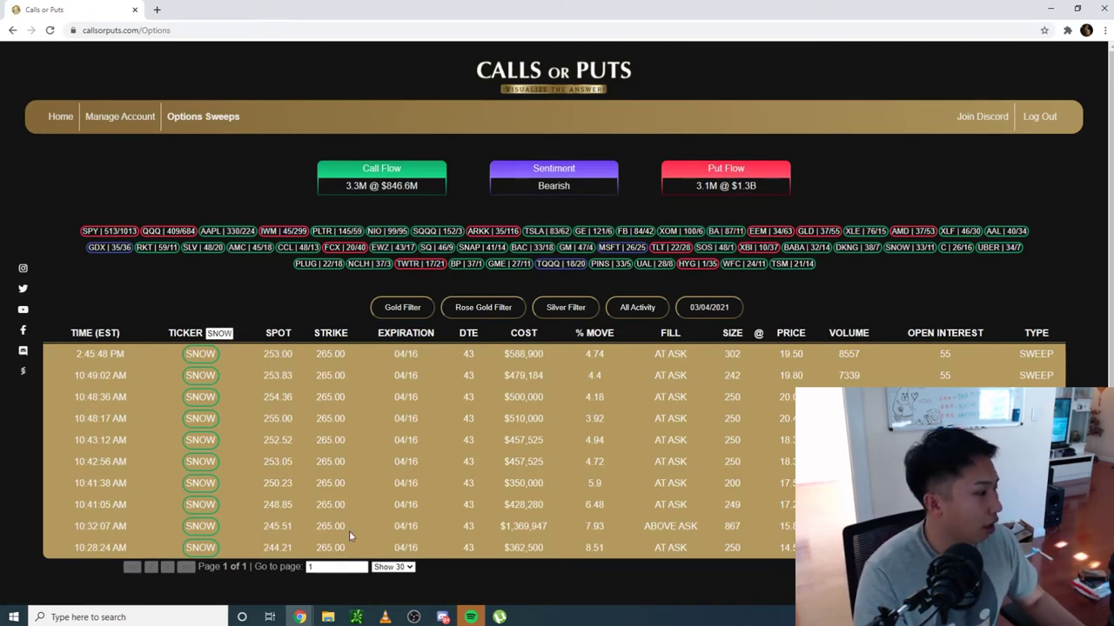
pyautogui.click(352, 617)
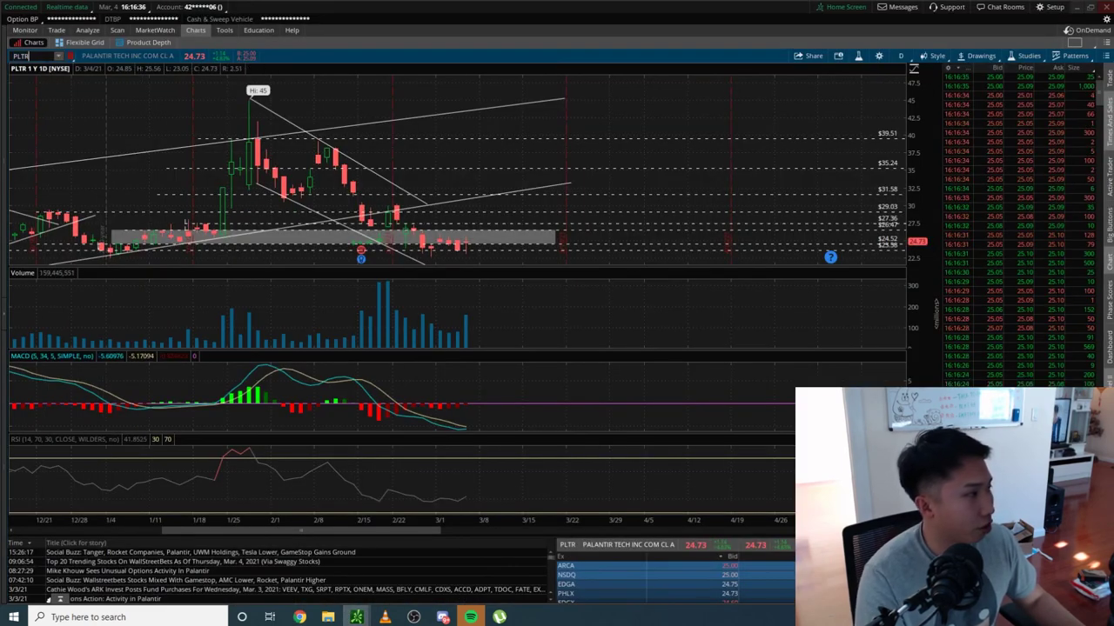
# Load SNOW on a 1 D : 5m intraday chart
pyautogui.write('SNOW')
pyautogui.press('Return')
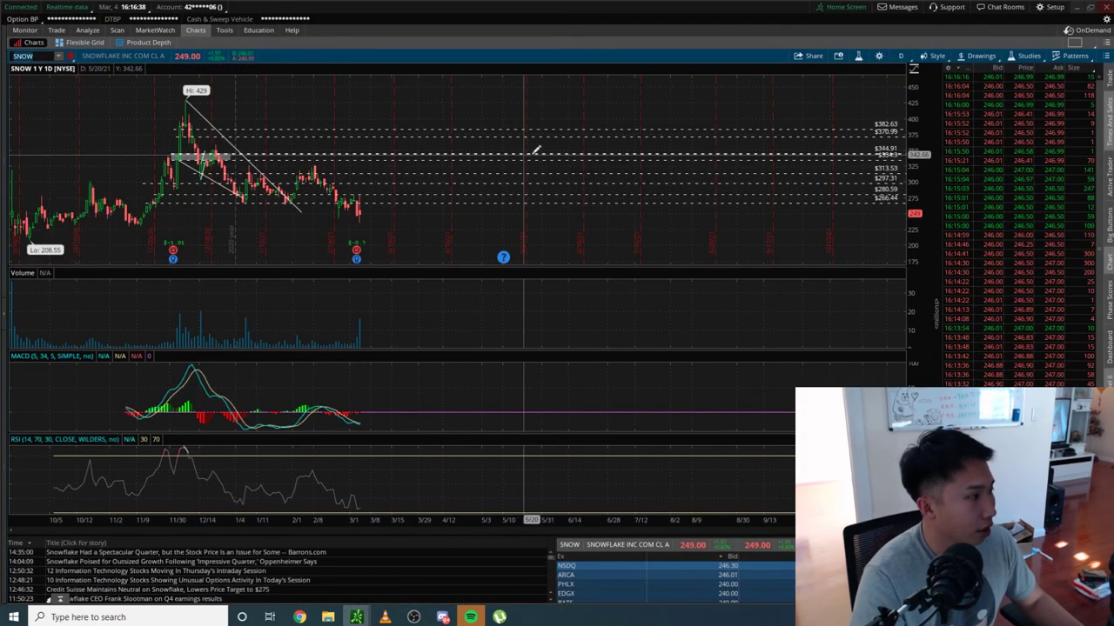
pyautogui.click(904, 56)
pyautogui.click(882, 120)
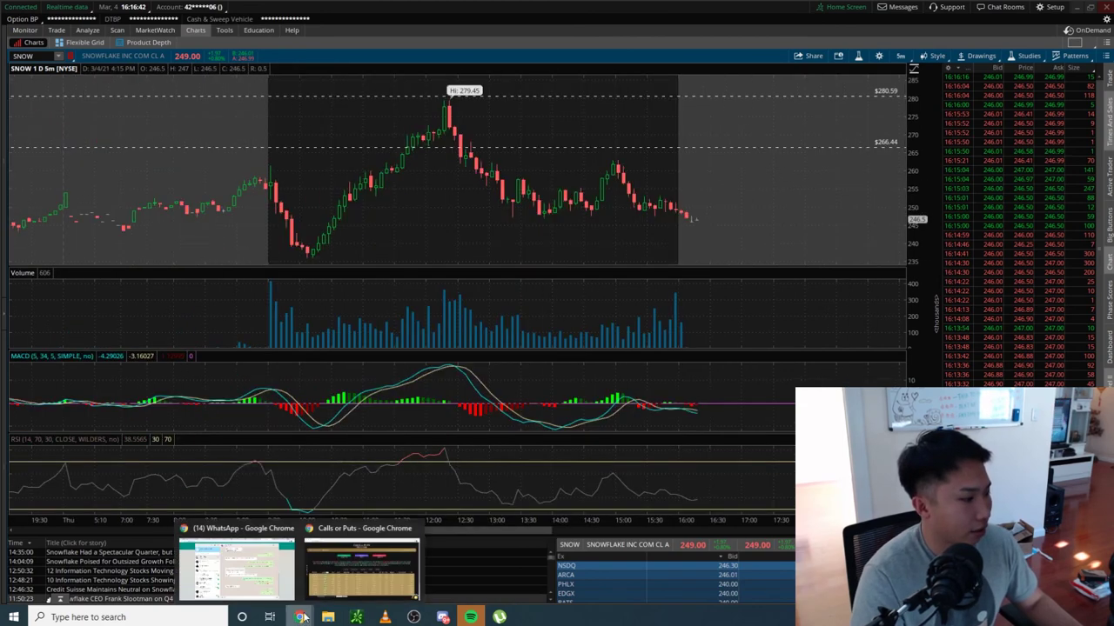
# Check the Calls or Puts sweeps page, then return to thinkorswim
pyautogui.click(300, 616)
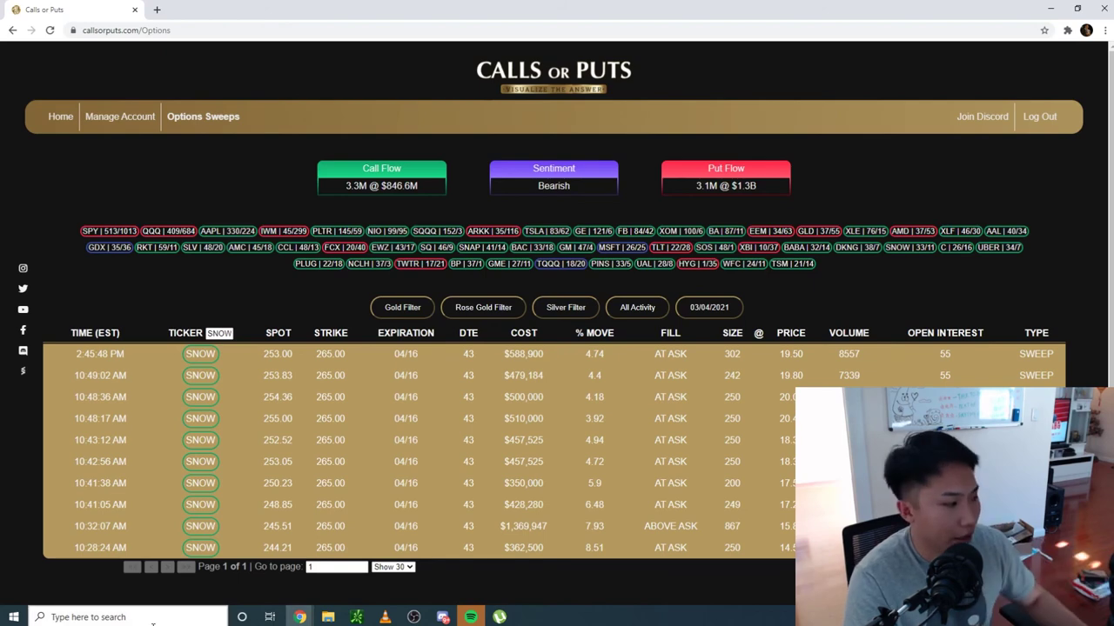
pyautogui.moveTo(356, 615)
pyautogui.click(296, 566)
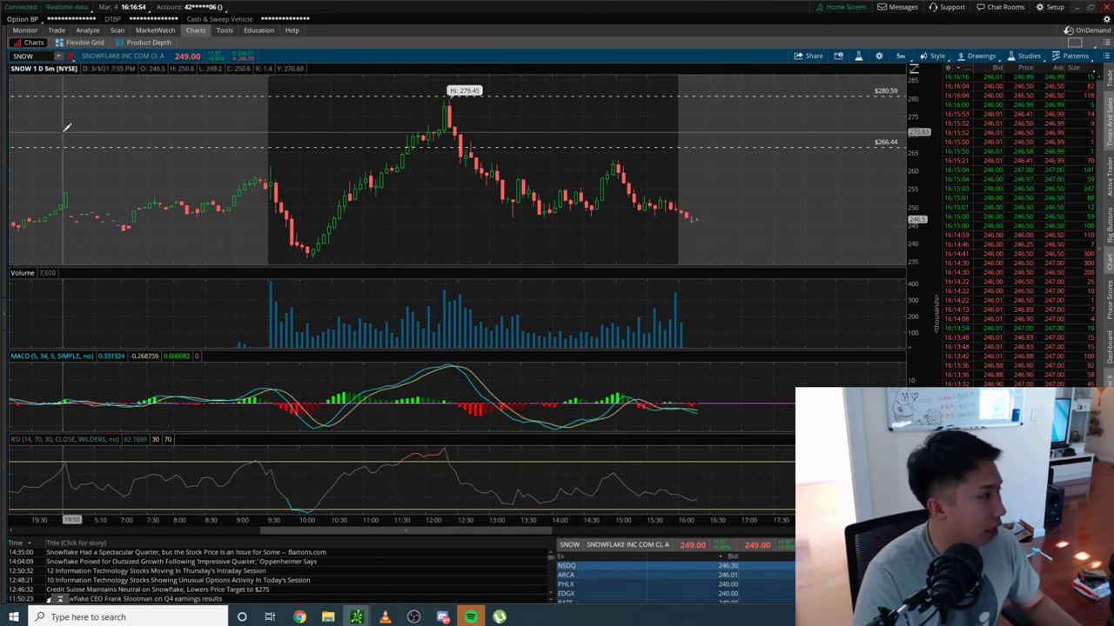
# Switch the chart back to PLTR from recent symbols and bring Calls or Puts forward
pyautogui.click(58, 56)
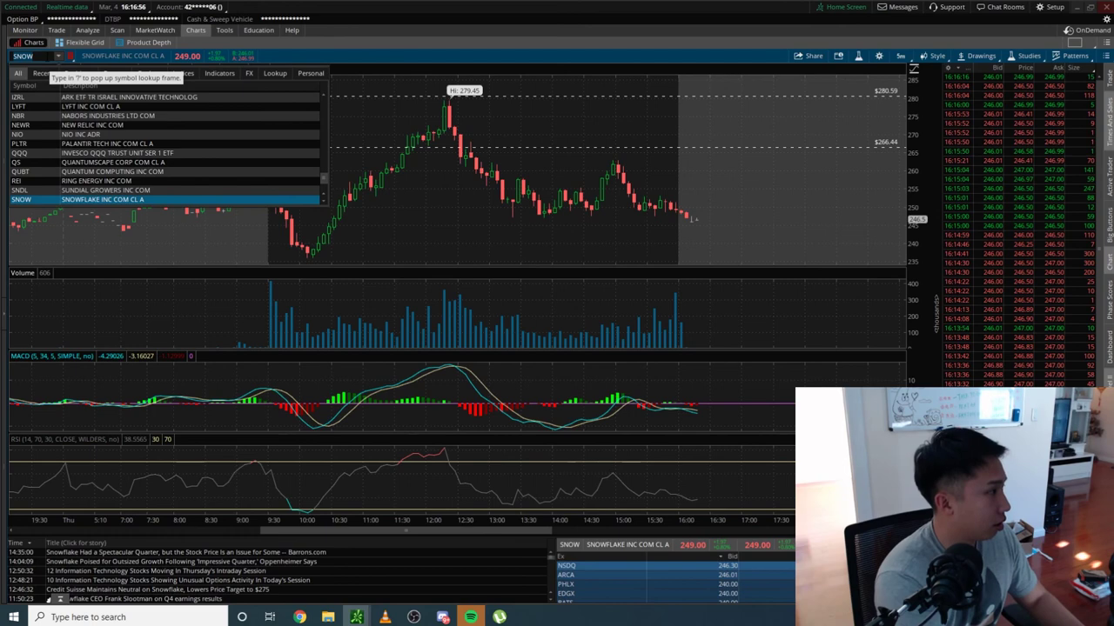
pyautogui.click(104, 144)
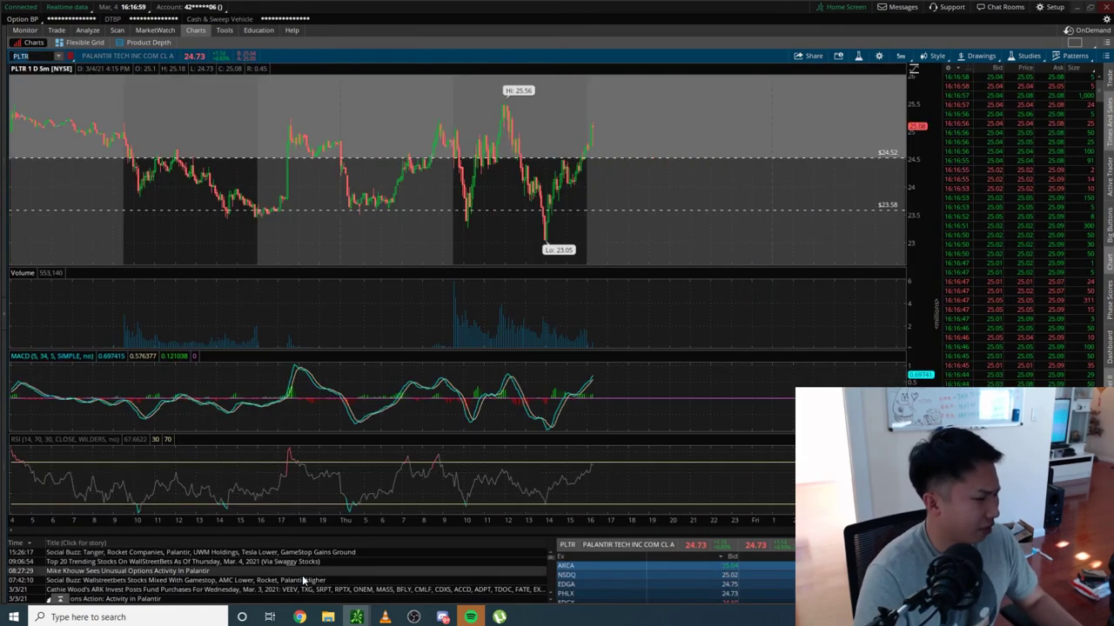
pyautogui.moveTo(300, 617)
pyautogui.click(361, 570)
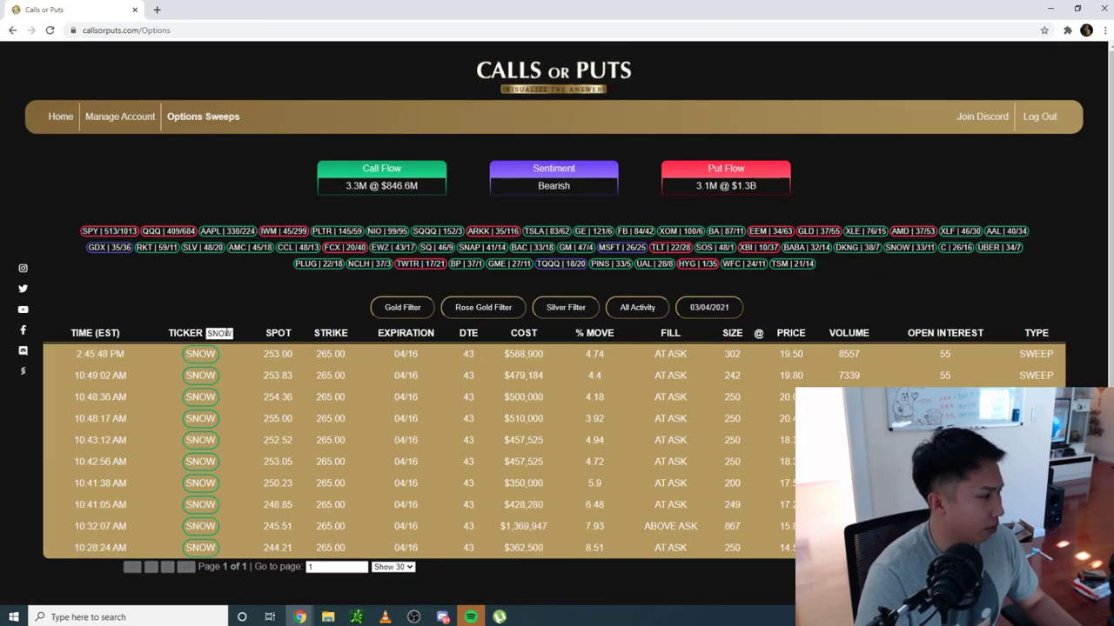
# Enter PLTR in the sweeps table's Ticker filter in place of SNOW
pyautogui.write('PLTR')
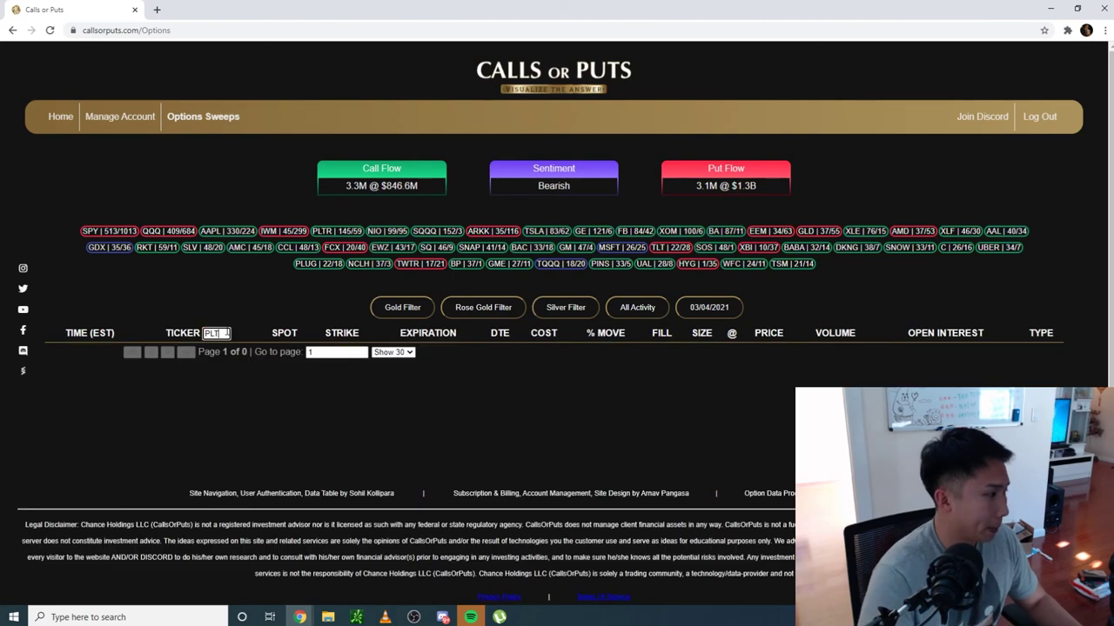